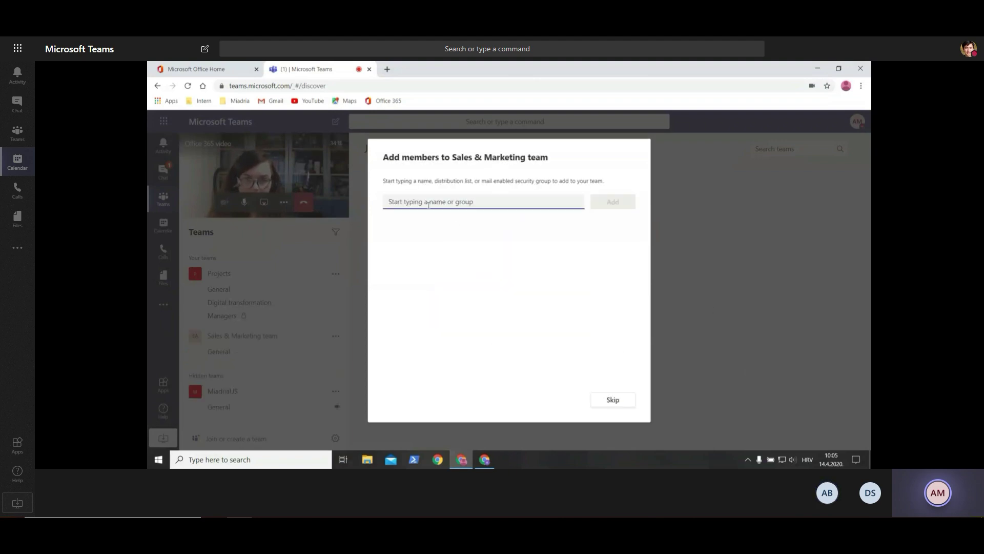
- Find the CEO by name, add them to Sales & Marketing with the Member role, and close the dialog
type("adr")
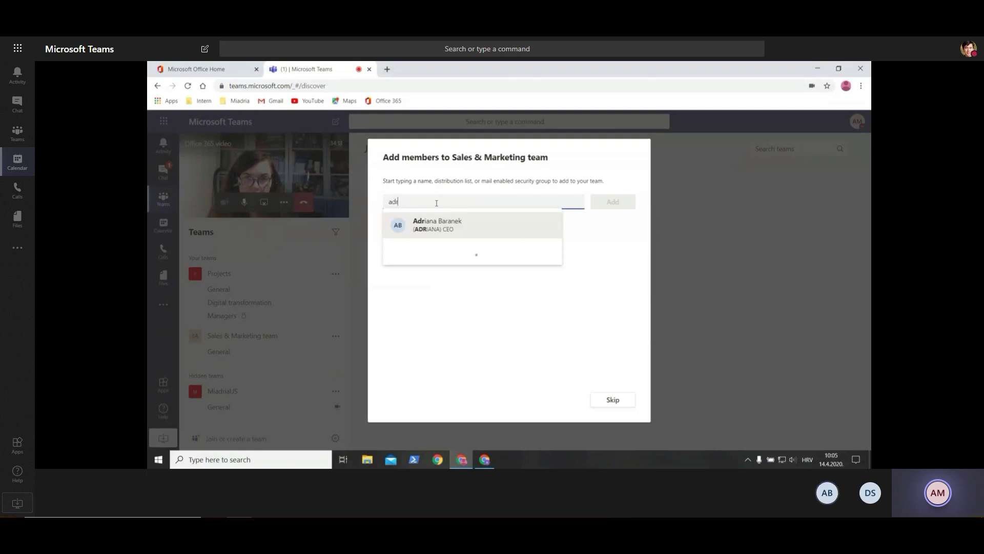
left_click(438, 226)
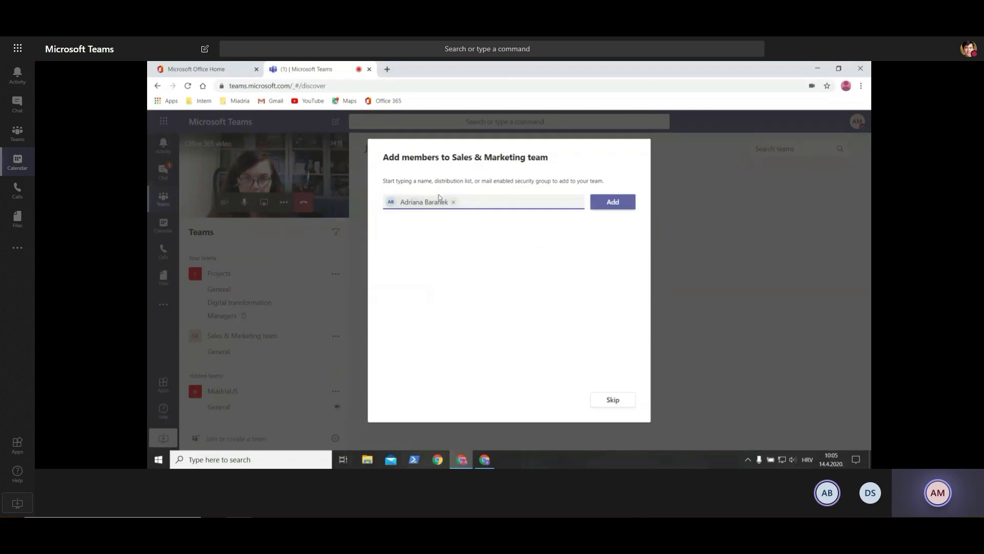
left_click(615, 205)
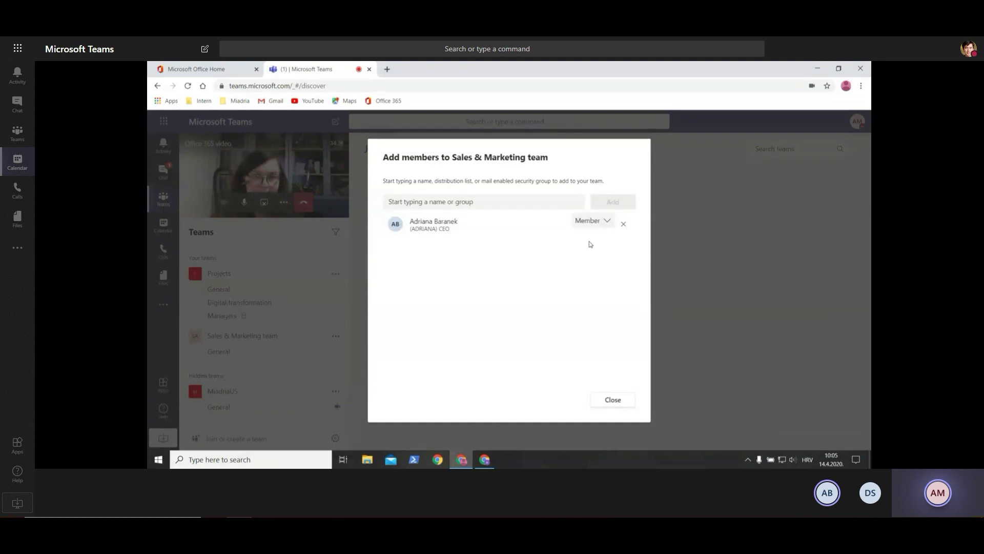
left_click(607, 221)
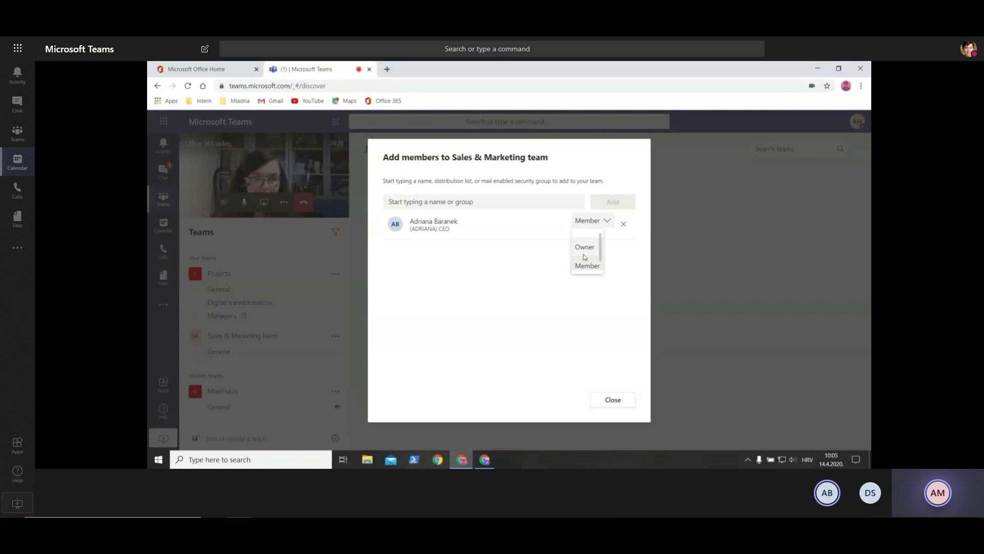
left_click(525, 275)
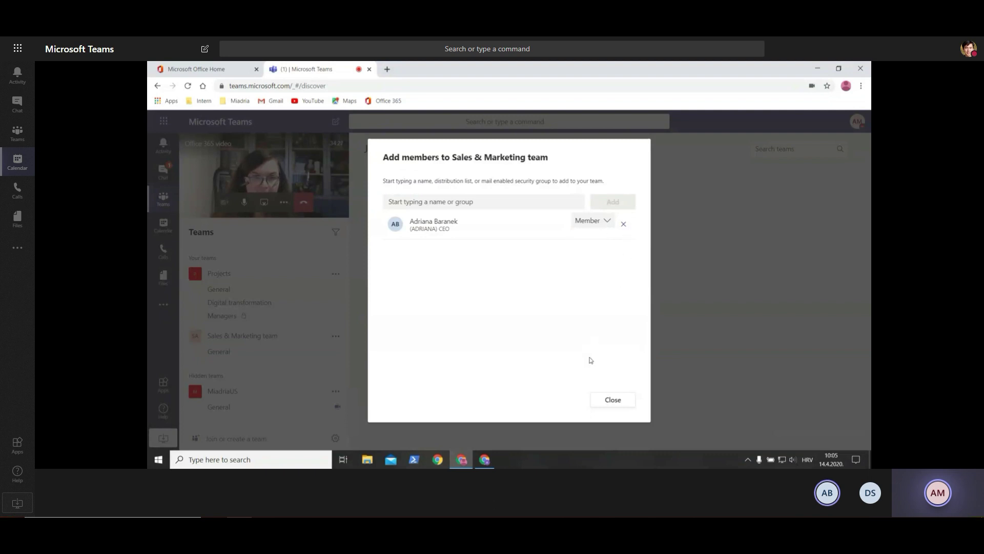
left_click(613, 401)
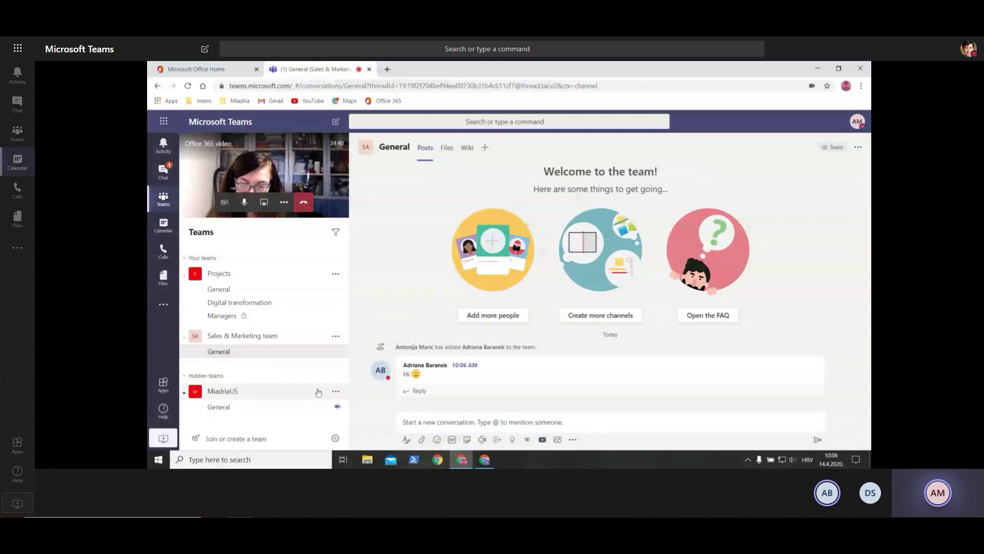
- Hide the Sales & Marketing team, then show it among your teams again
left_click(336, 337)
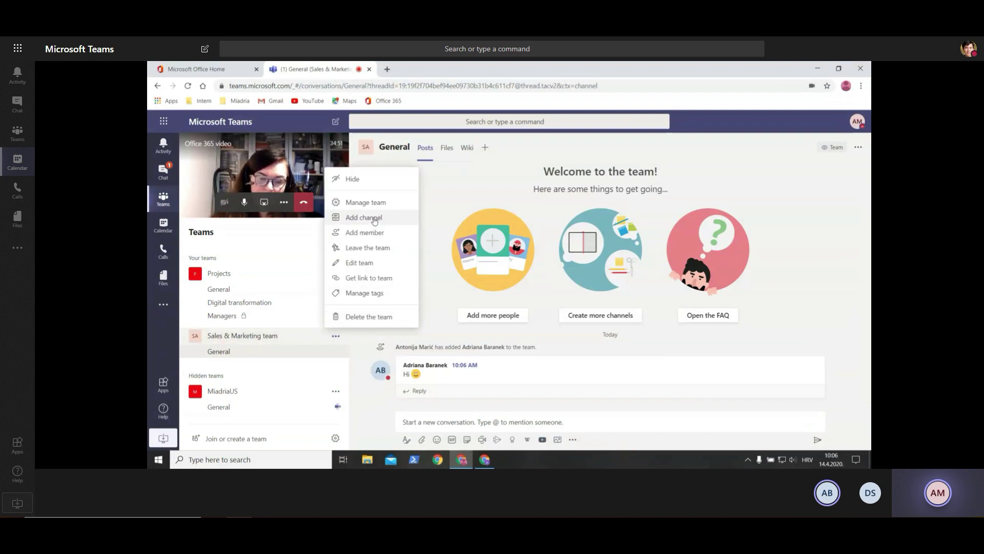
left_click(371, 183)
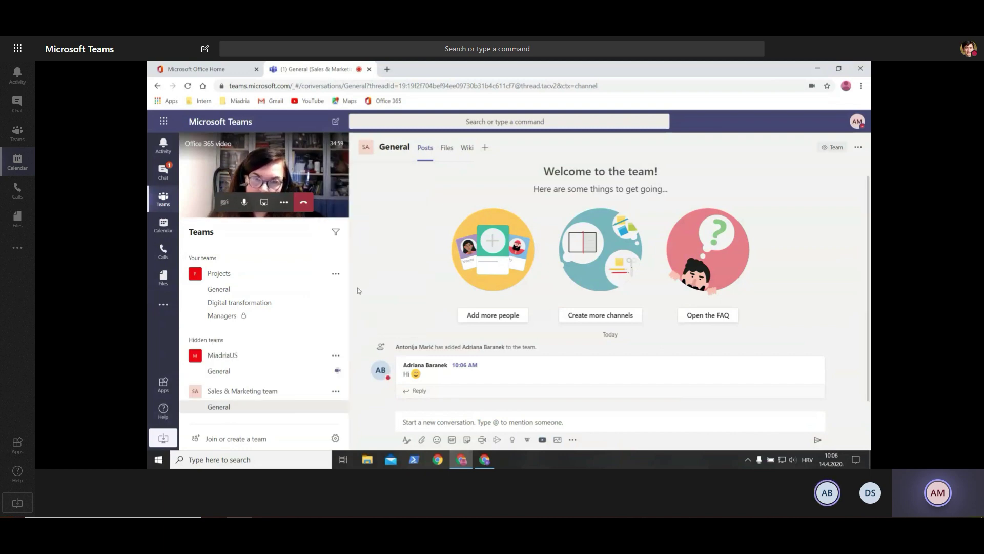
left_click(336, 391)
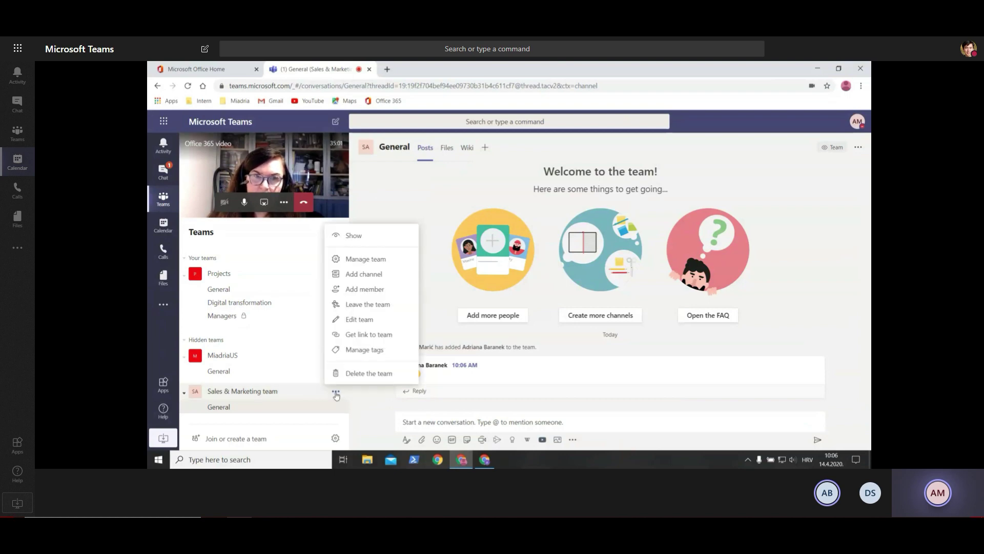
left_click(364, 236)
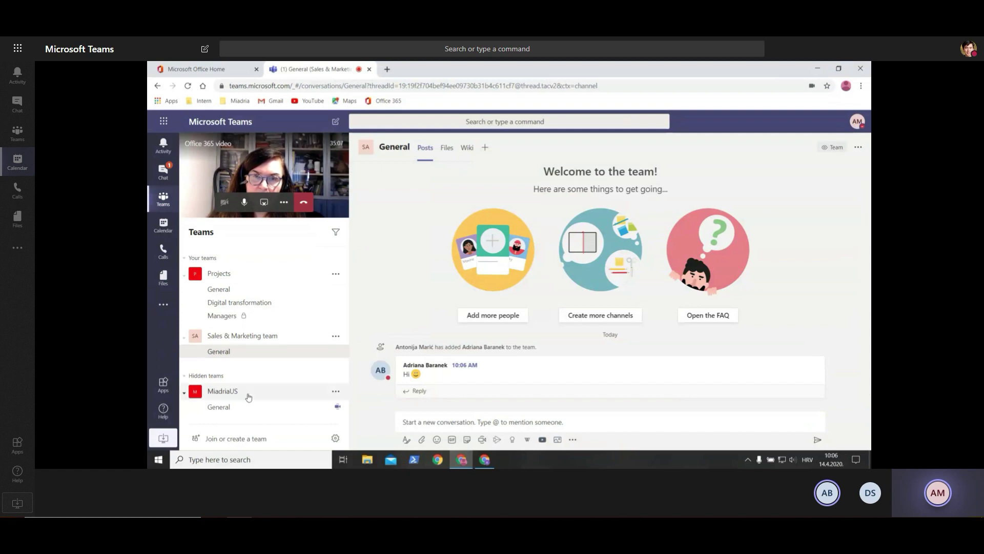
- Collapse the Hidden teams group and open Manage team for Sales & Marketing
left_click(207, 377)
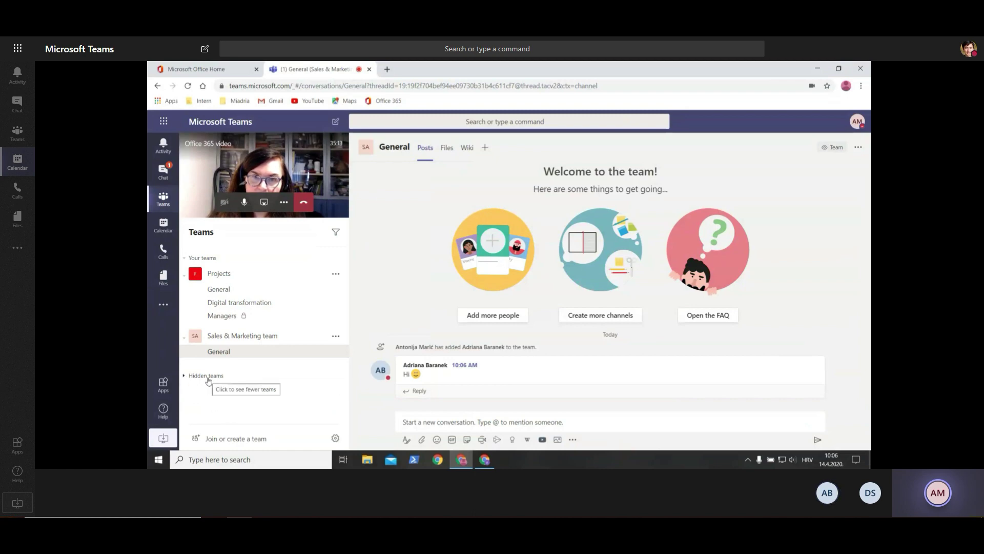
left_click(336, 336)
left_click(379, 208)
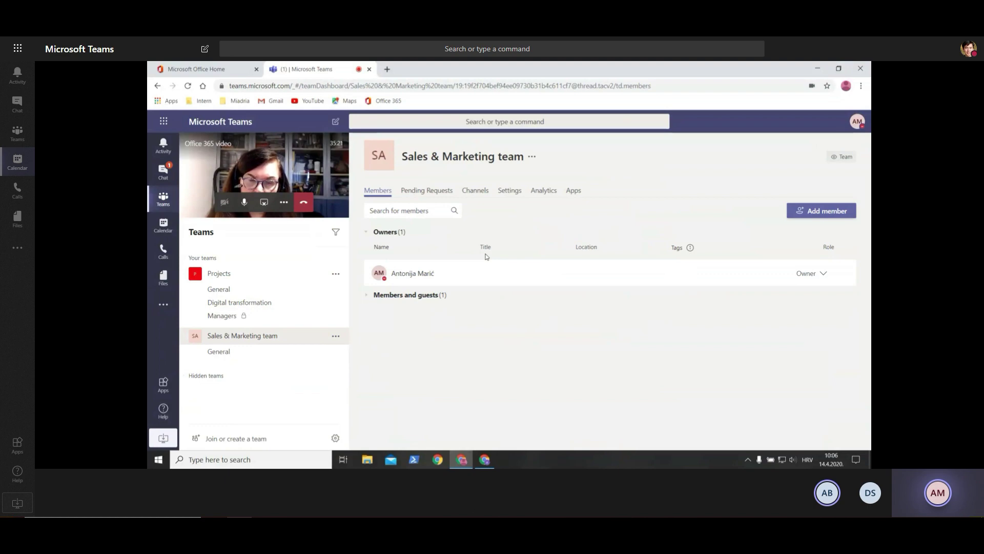
- Expand Members and guests, leave the CEO's role as Member, and view the Pending Requests tab
left_click(407, 295)
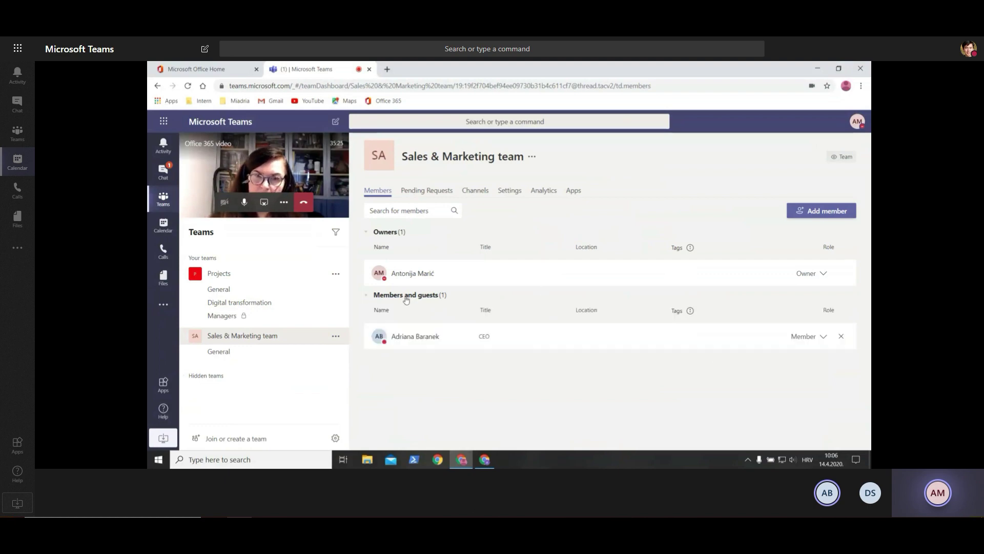
left_click(819, 343)
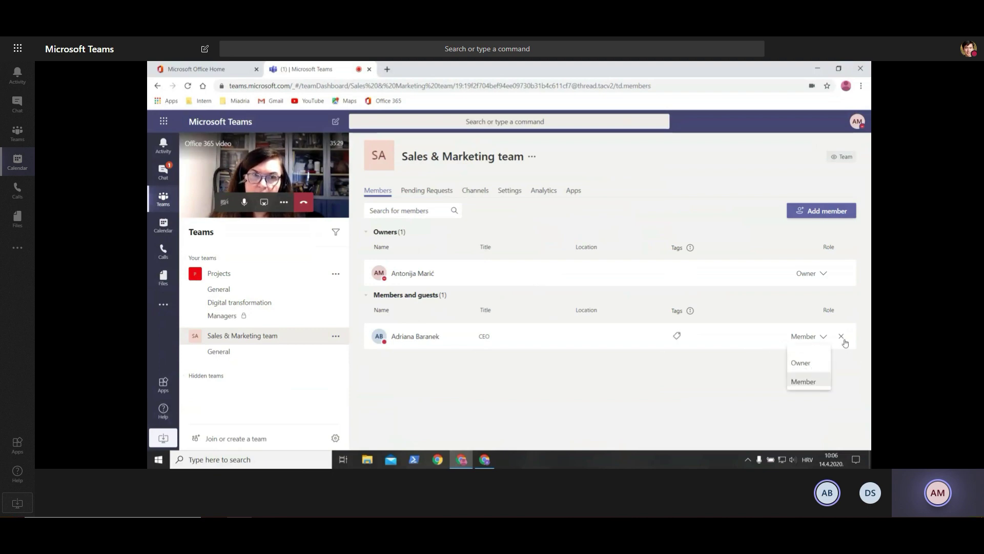
left_click(710, 403)
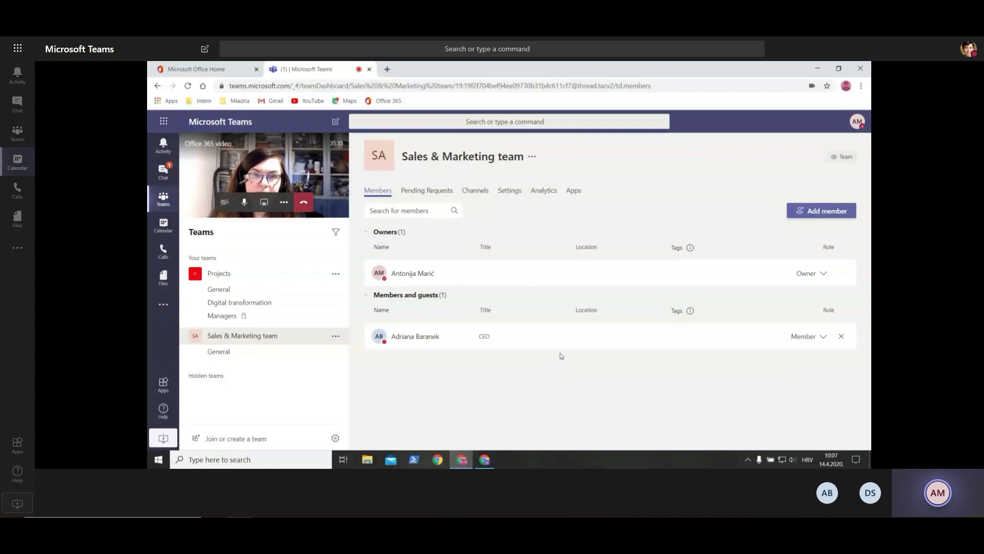
left_click(427, 190)
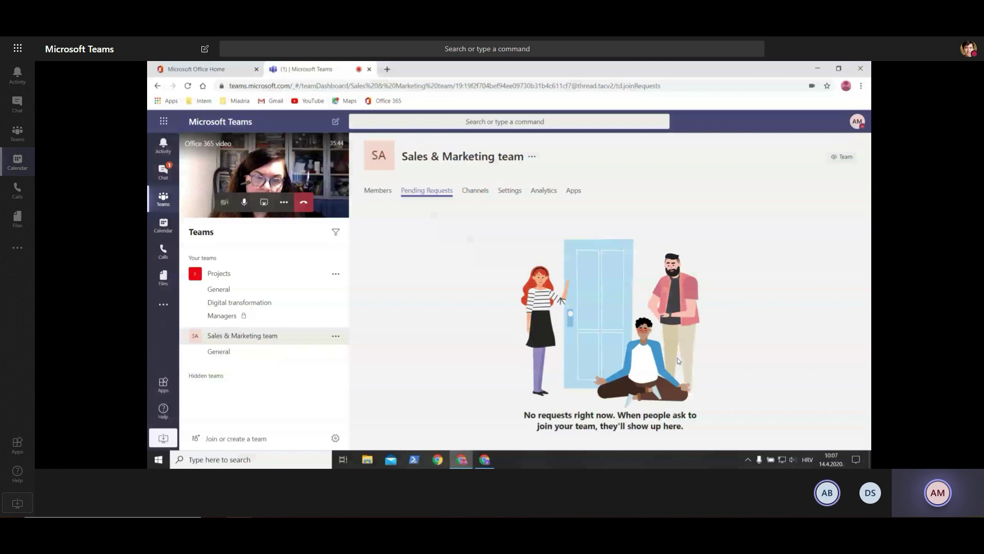
- View the team's channels, then open Settings and expand team picture and member permissions
left_click(476, 191)
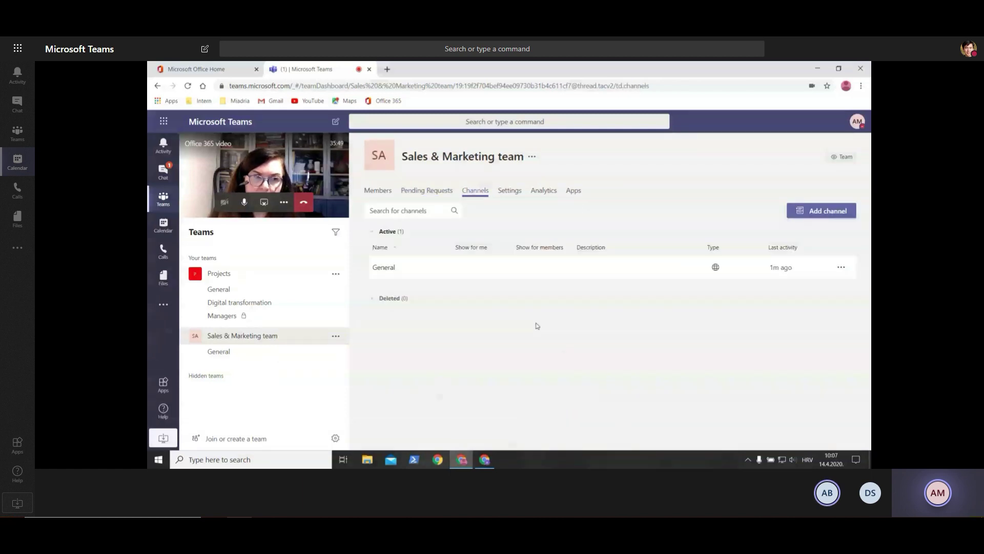
left_click(500, 197)
left_click(512, 215)
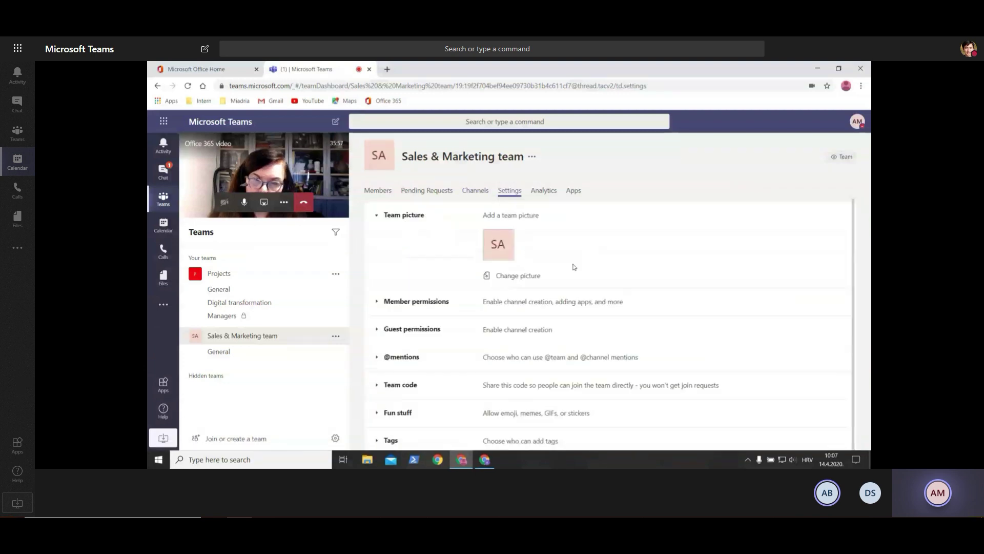
left_click(686, 301)
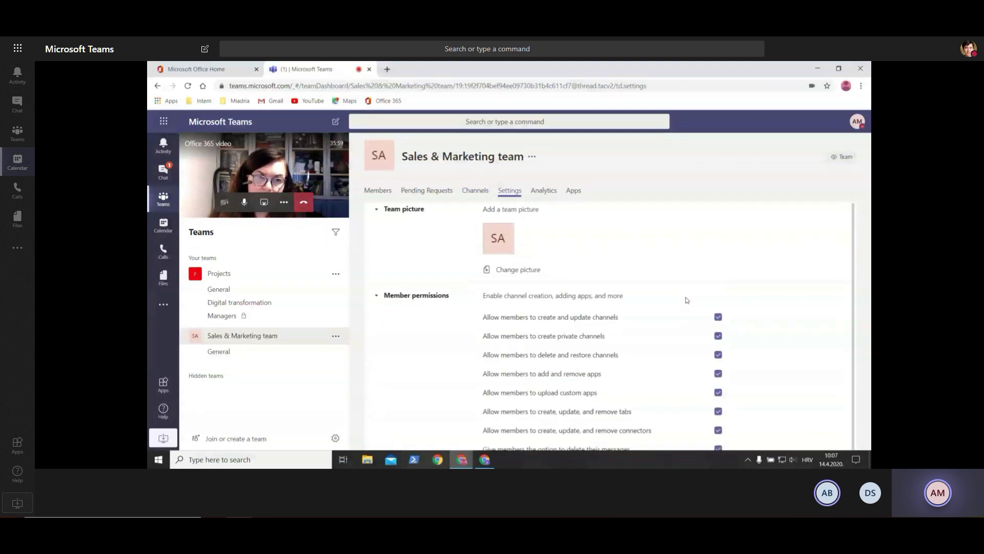
scroll(699, 303, "down", 2)
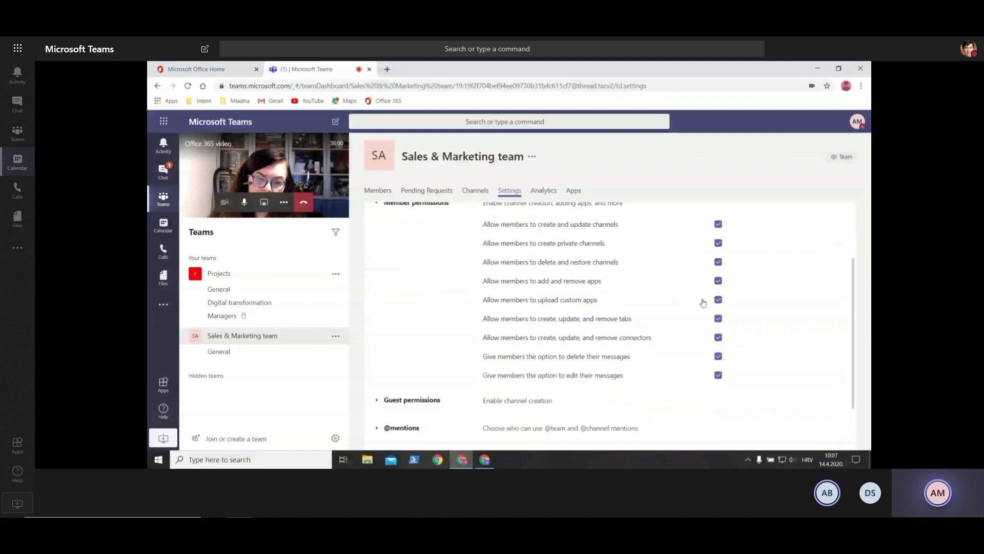
scroll(703, 303, "down", 2)
left_click(444, 333)
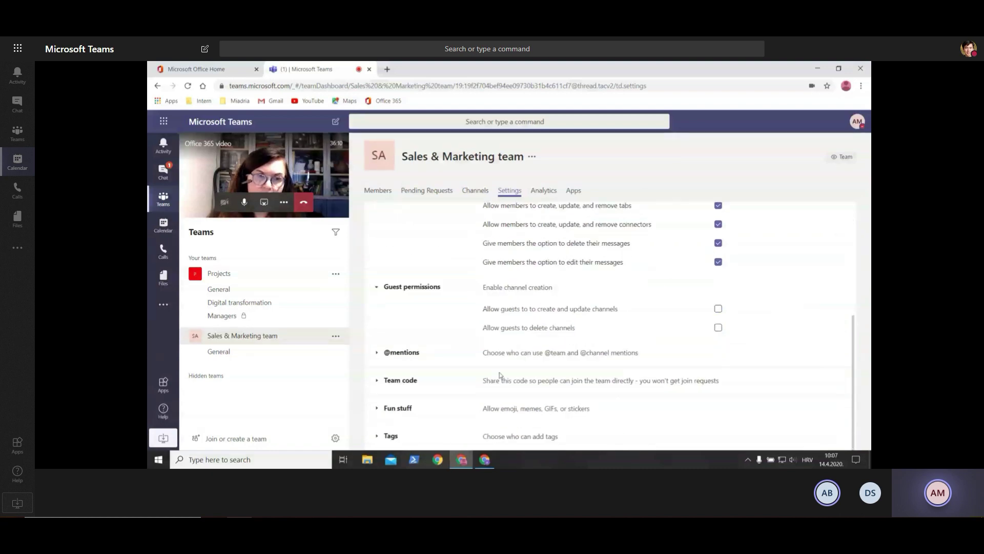
left_click(444, 357)
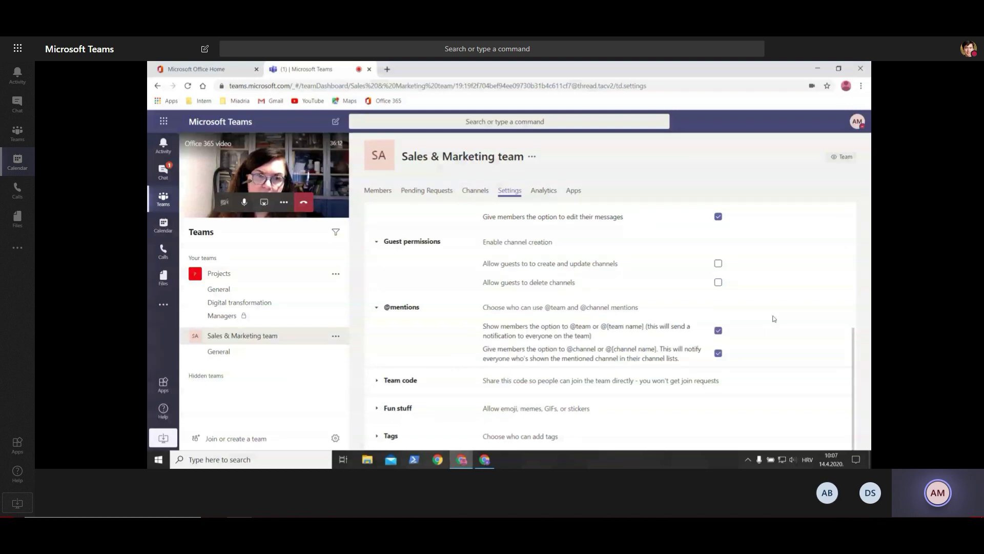
left_click(403, 383)
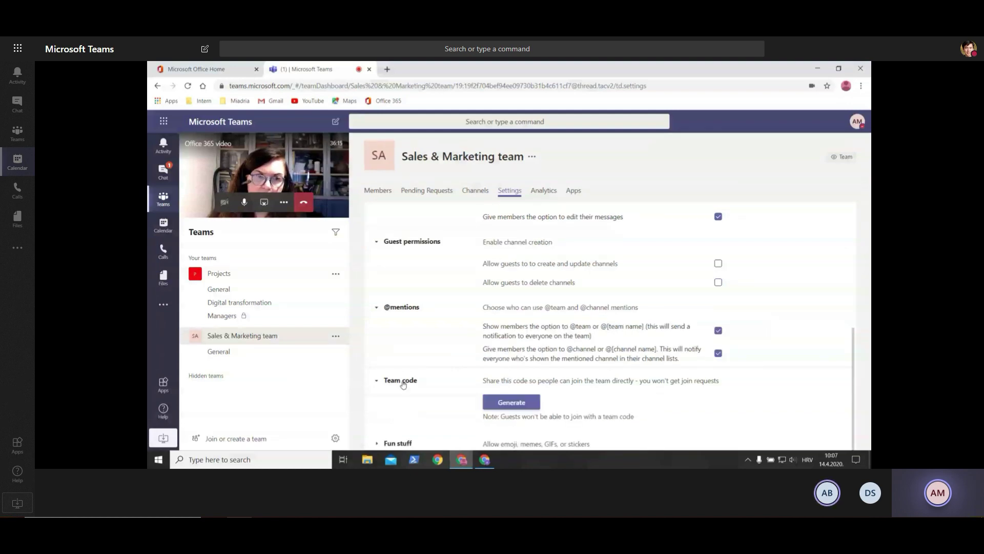
scroll(403, 383, "down", 1)
left_click(512, 367)
left_click_drag(524, 366, 482, 365)
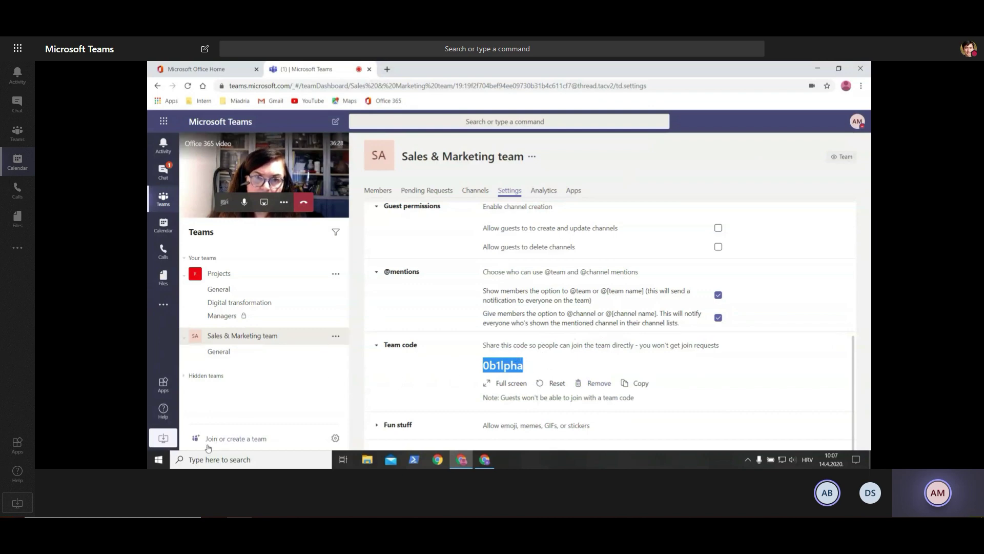
scroll(689, 403, "down", 1)
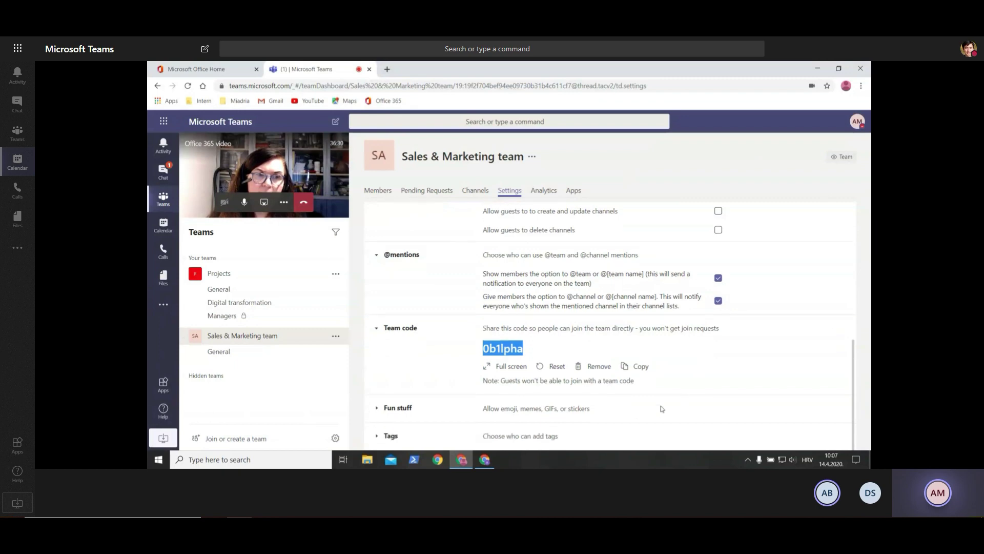
left_click(507, 410)
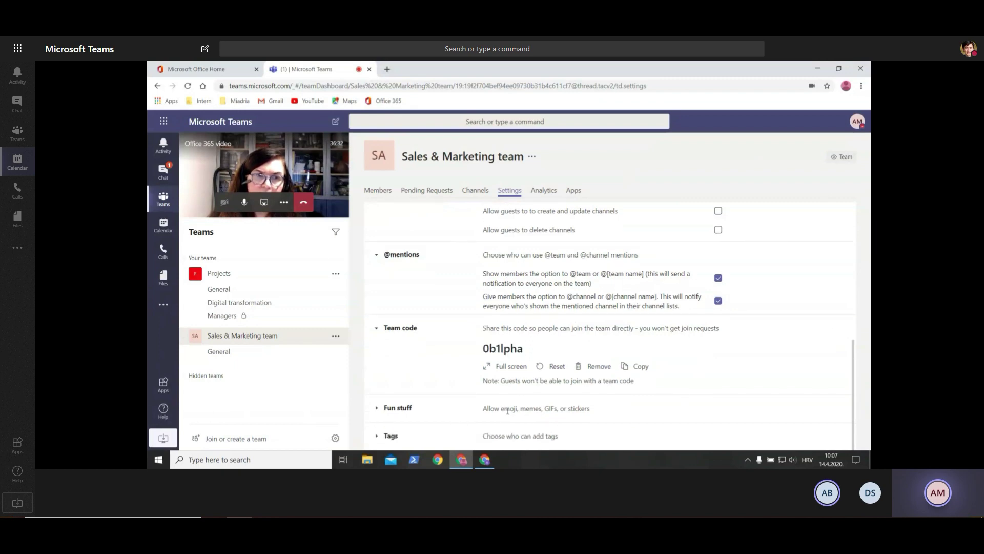
- Expand Fun stuff, check who can add tags, then view the team's Analytics summary
left_click(410, 408)
scroll(433, 371, "down", 3)
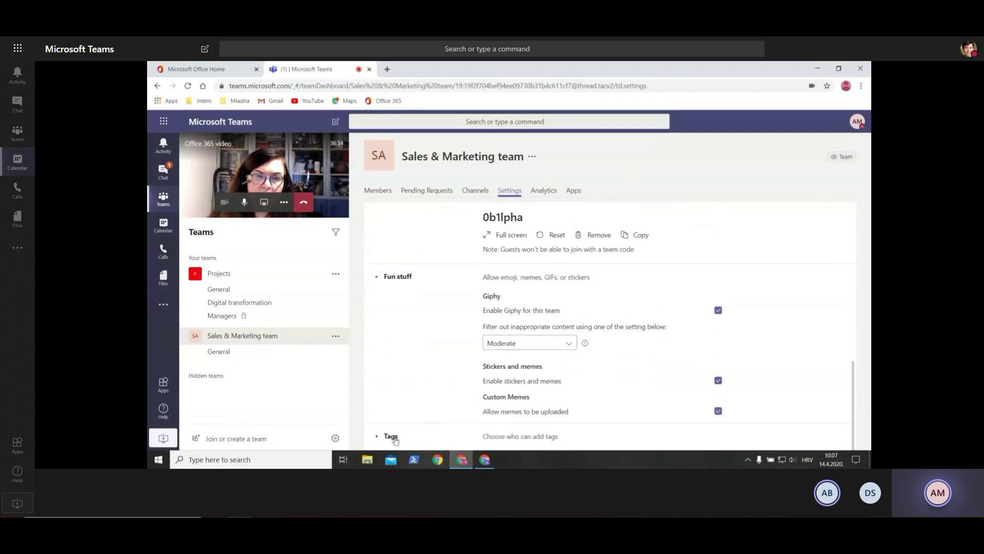
scroll(581, 366, "down", 1)
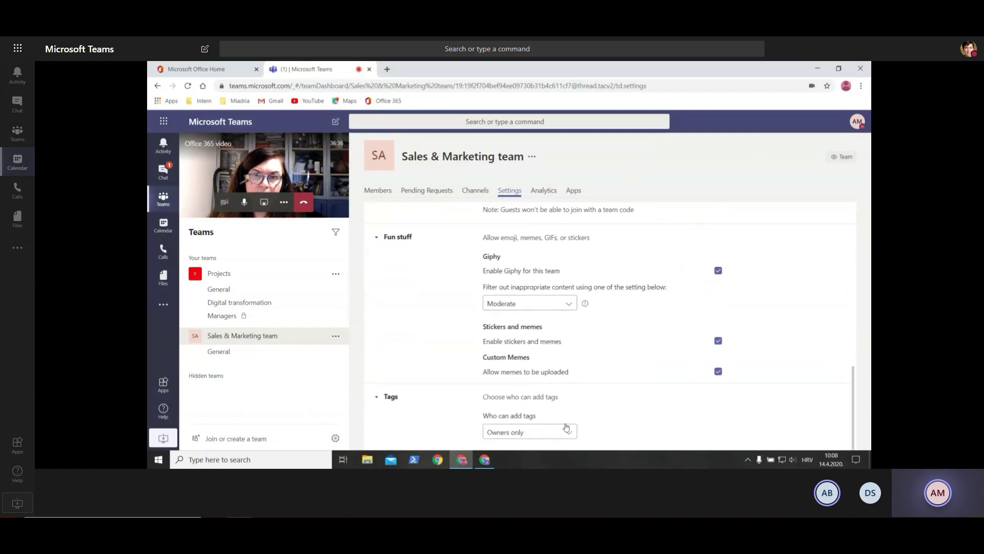
scroll(589, 380, "down", 1)
left_click(571, 388)
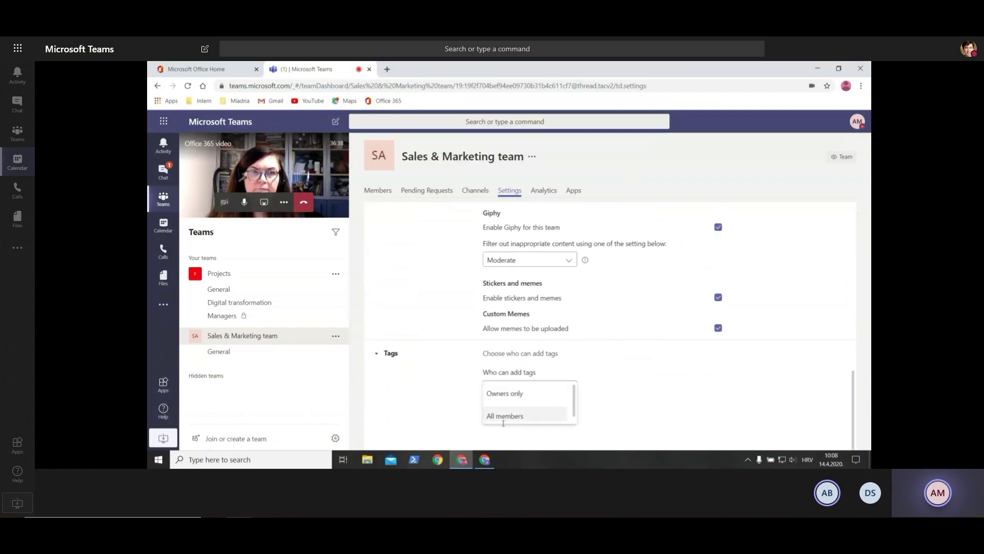
scroll(450, 426, "up", 1)
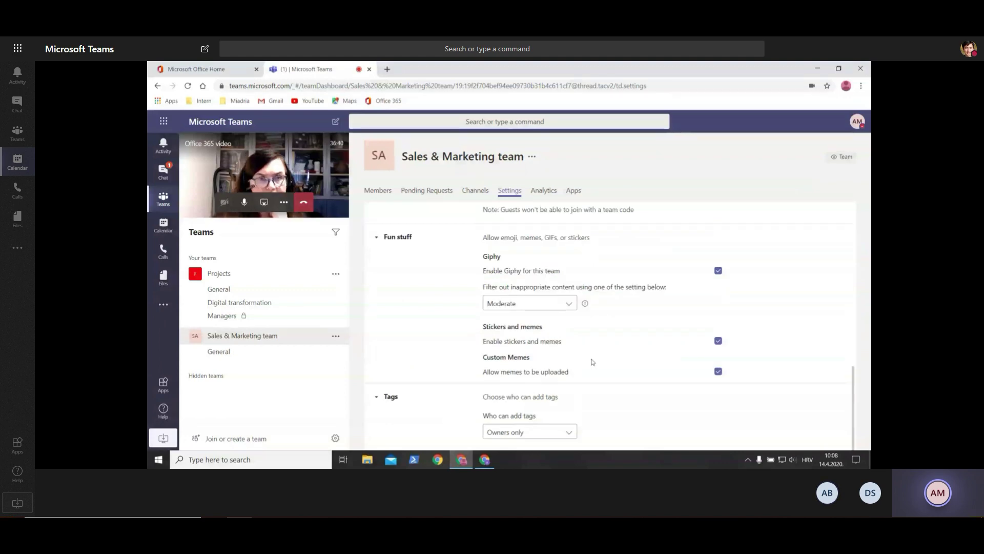
scroll(592, 362, "up", 10)
left_click(543, 190)
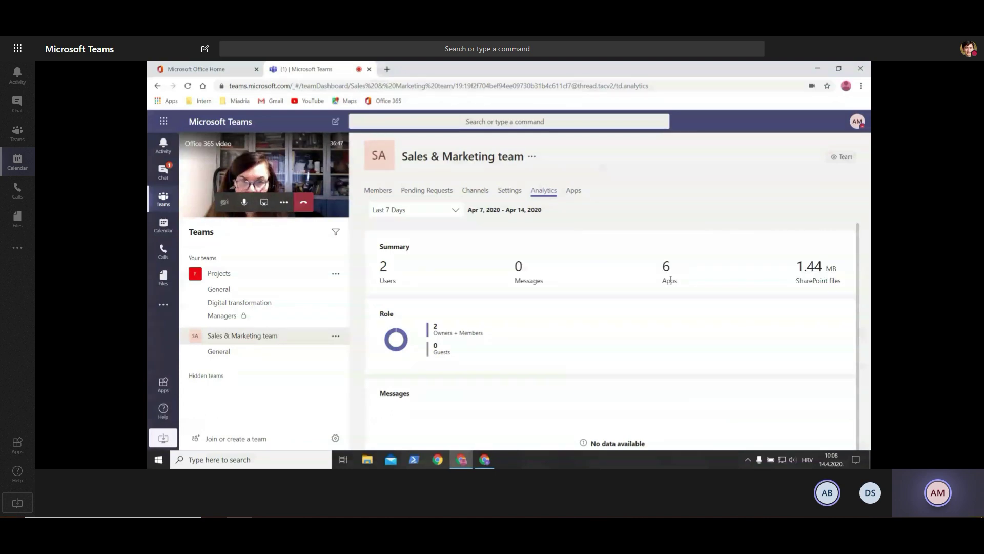
- Review the team's six installed apps on the Apps tab and browse More apps
left_click(574, 190)
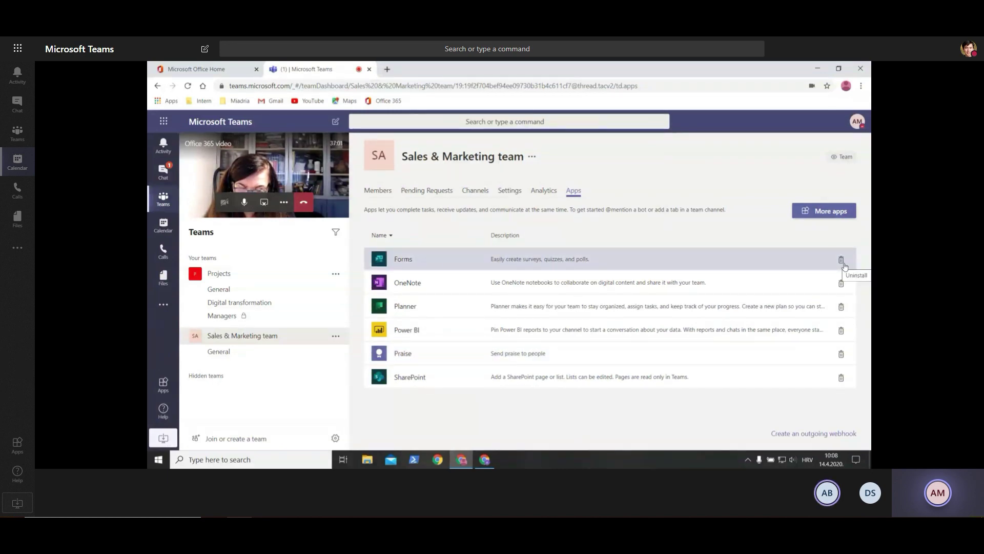
left_click(820, 214)
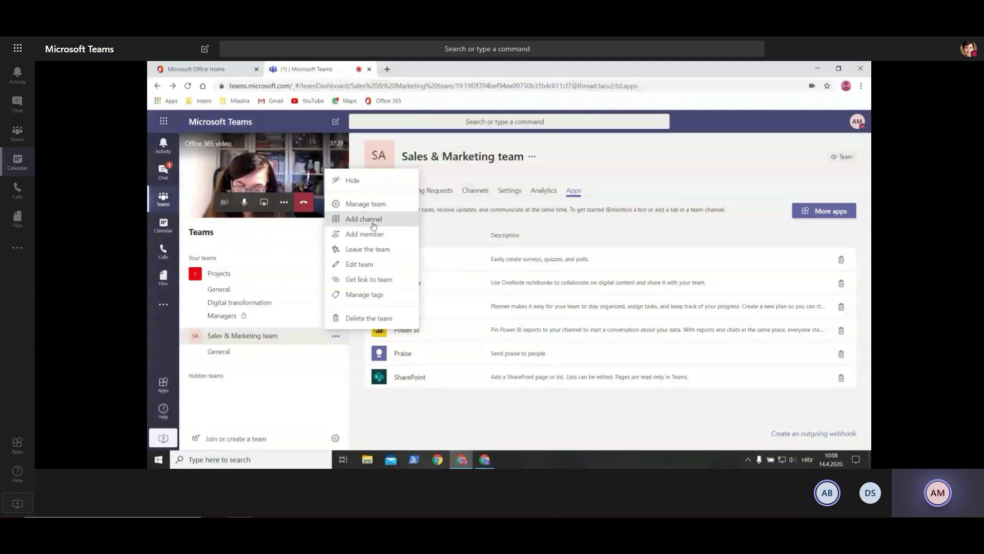
- Create the 'April Project' channel with Standard privacy and auto-show for everyone enabled
left_click(373, 226)
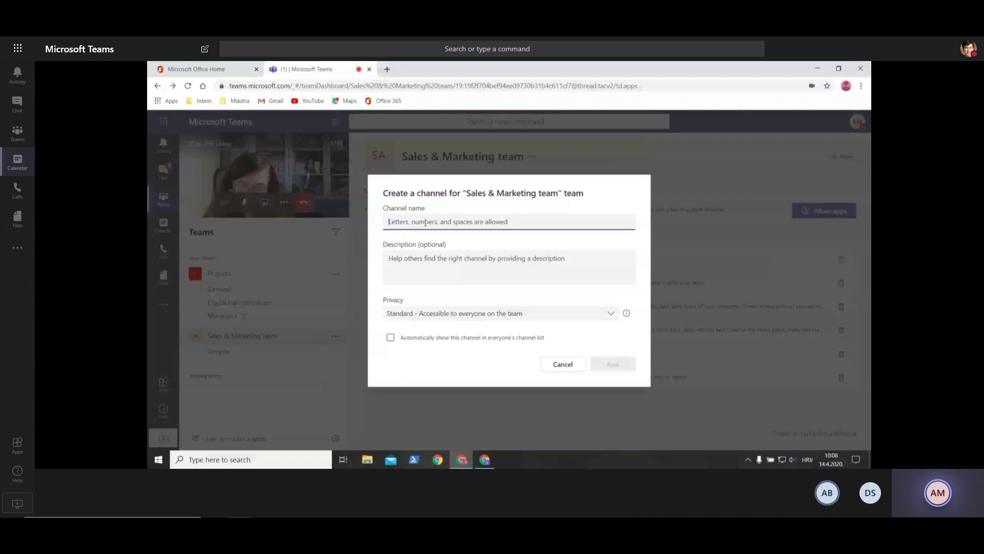
type("Ap")
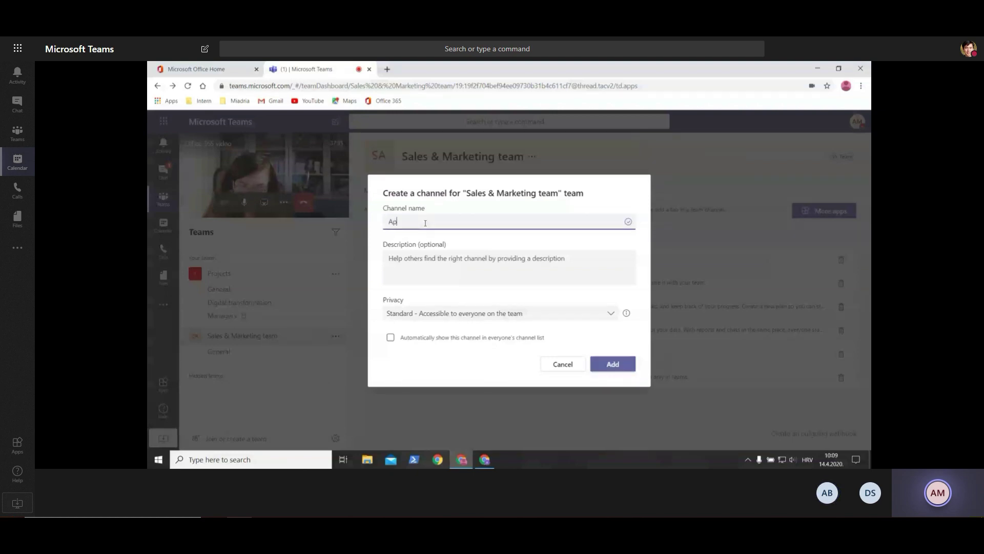
type("ril Project")
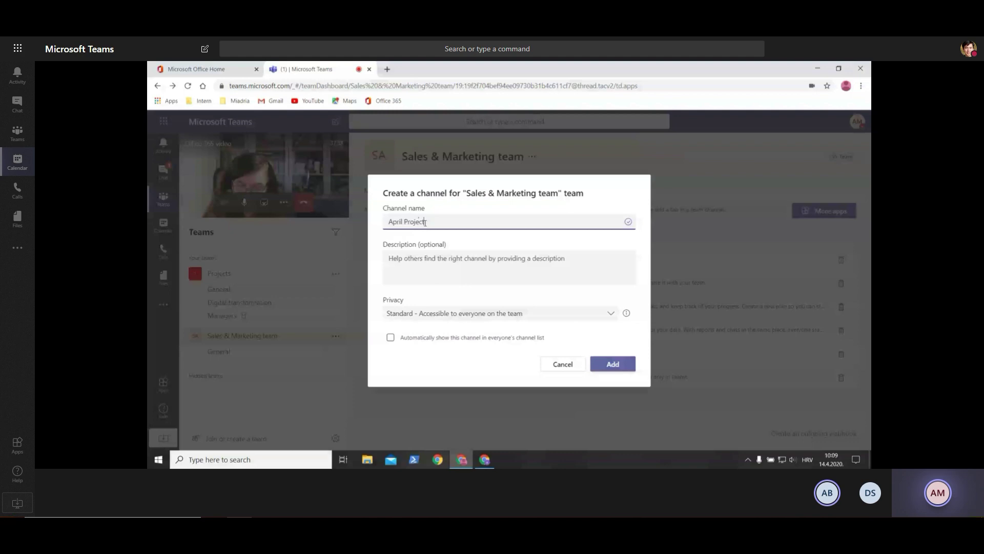
left_click(452, 274)
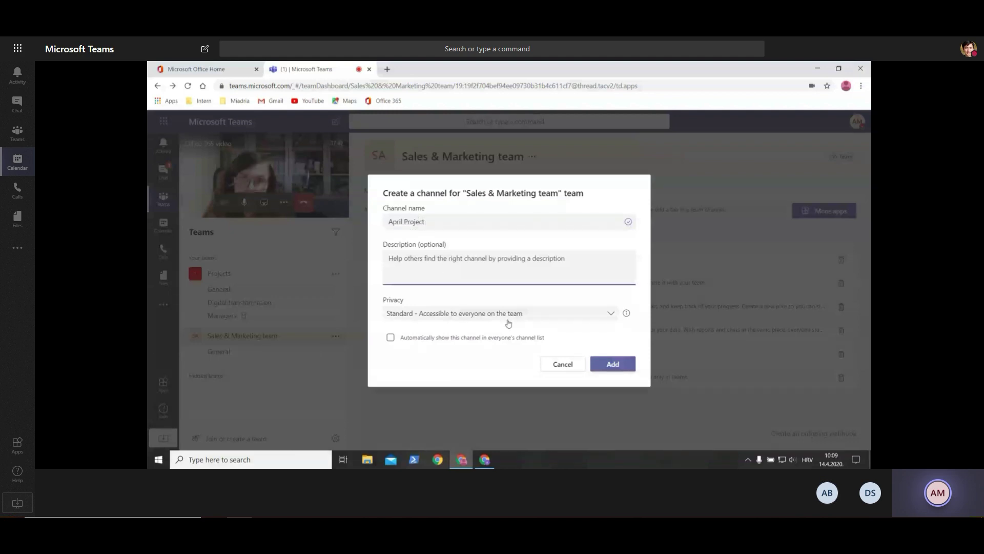
left_click(454, 317)
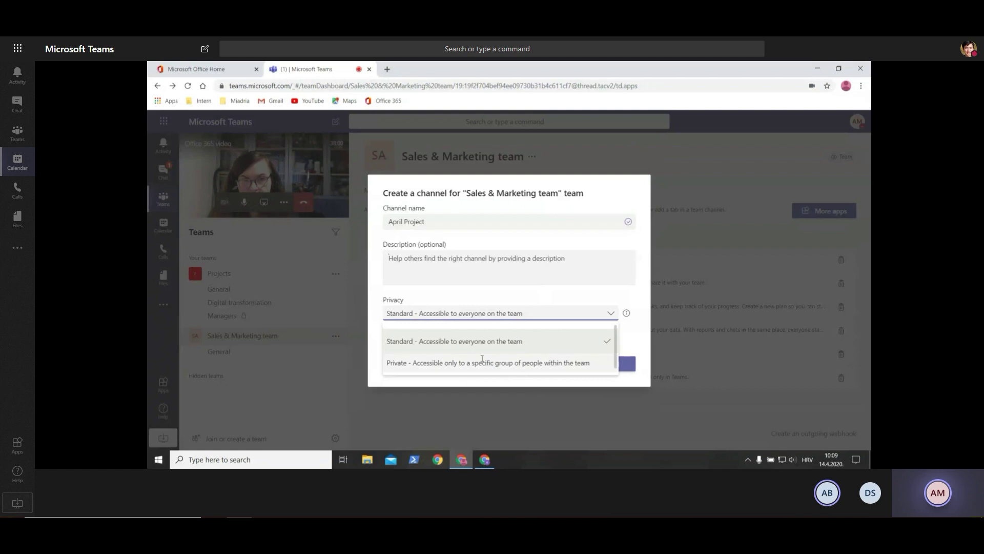
left_click(576, 278)
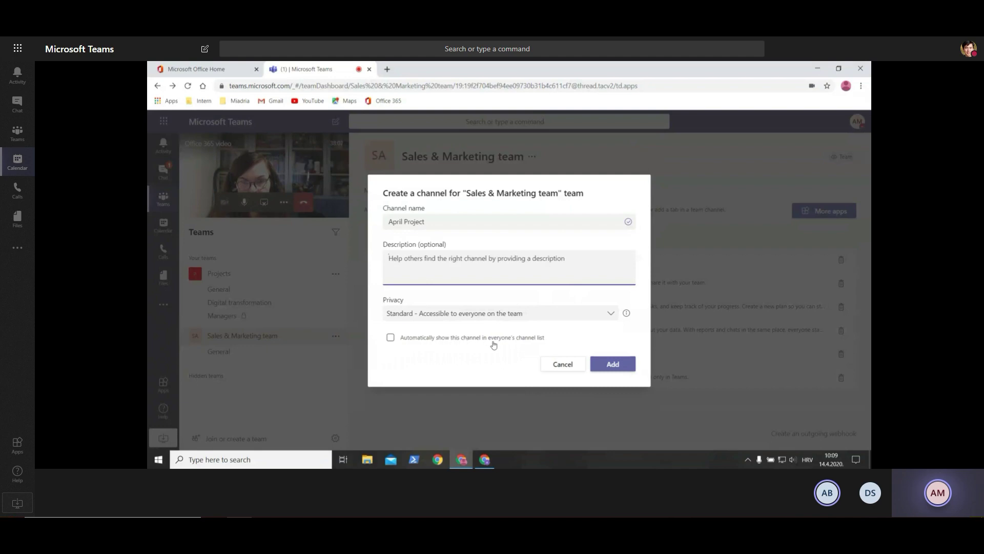
left_click(390, 338)
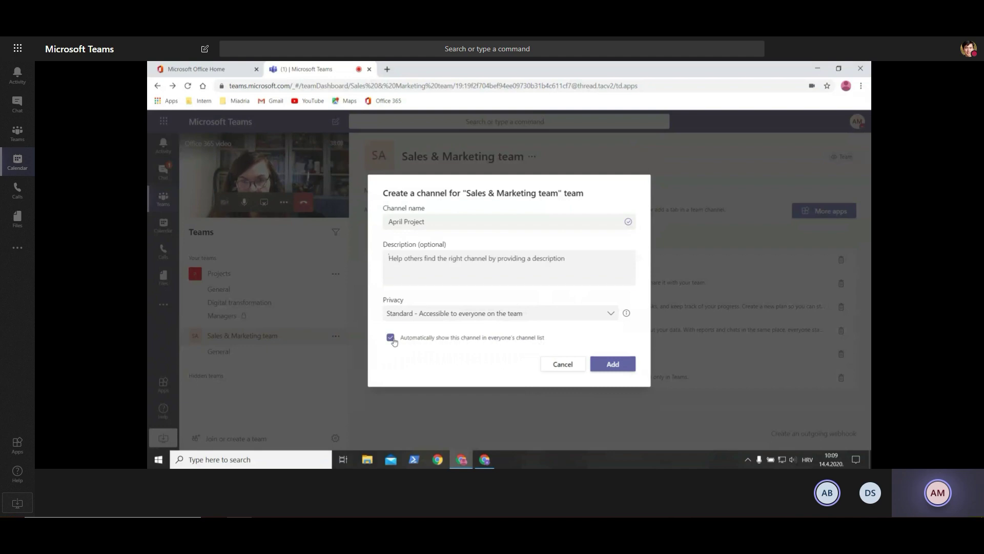
left_click(607, 367)
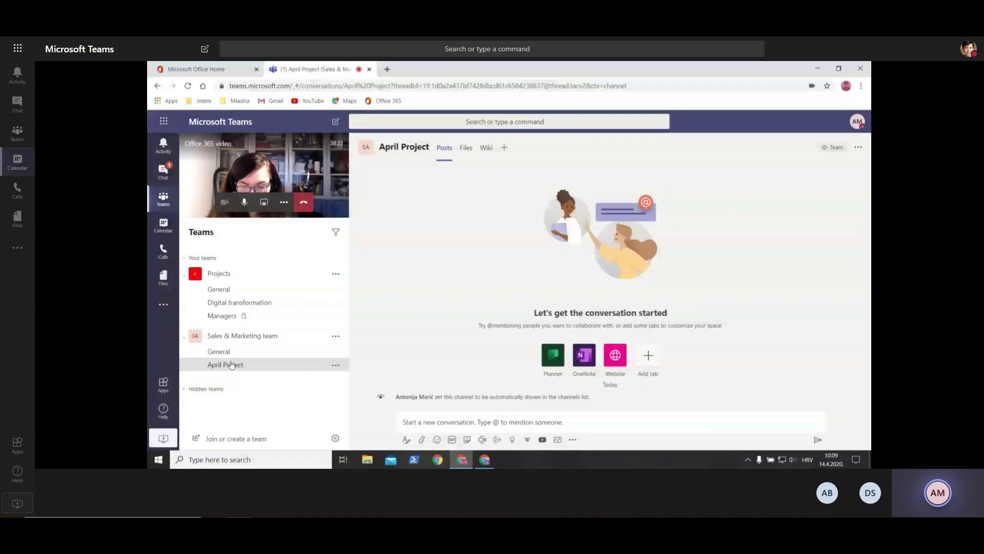
- Click into a new April Project post, then open the Sales & Marketing team's More options menu
left_click(465, 420)
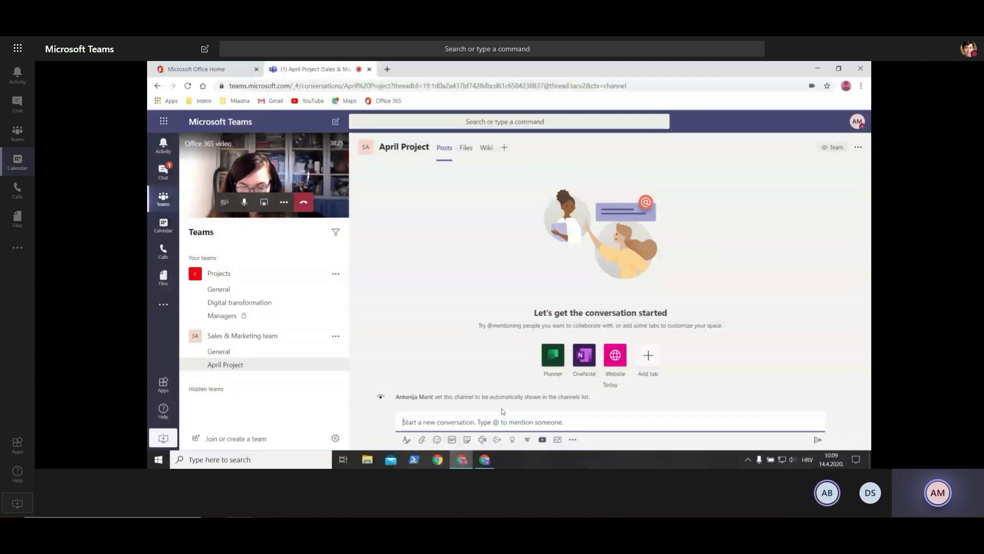
left_click(336, 336)
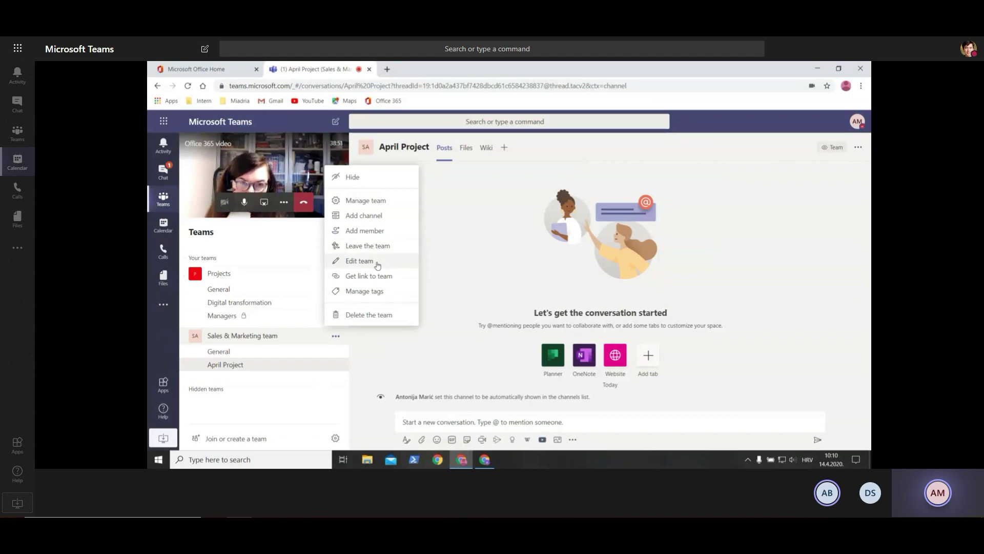
left_click(361, 262)
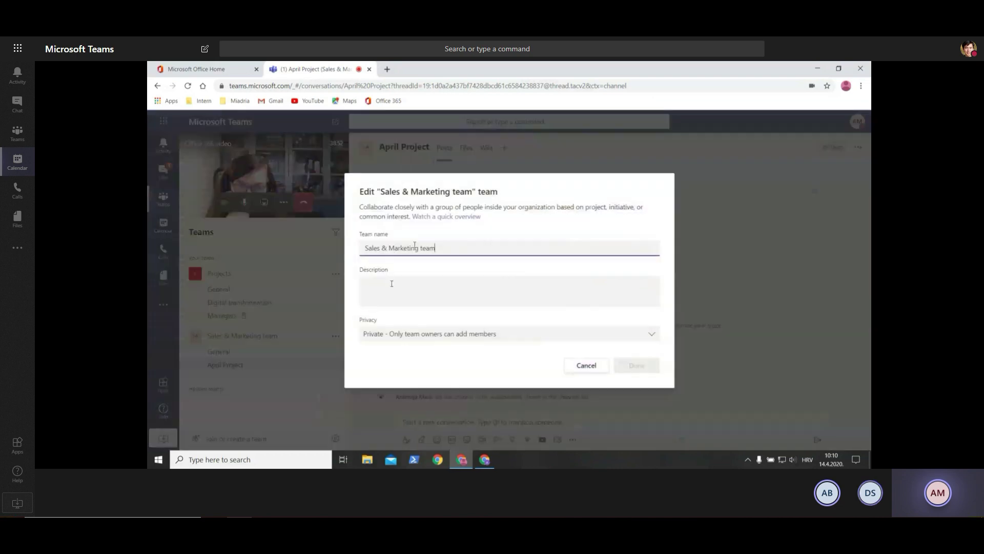
left_click(582, 371)
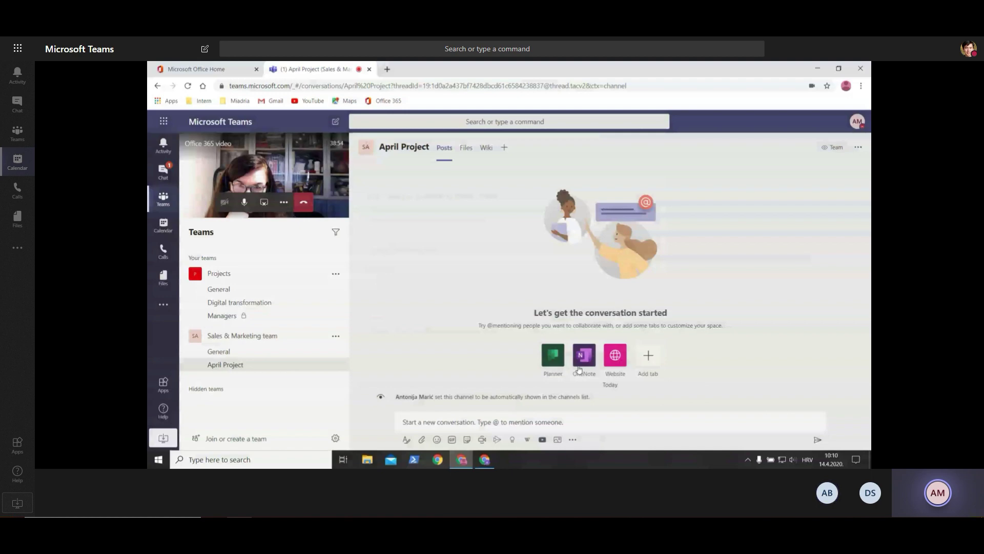
left_click(336, 336)
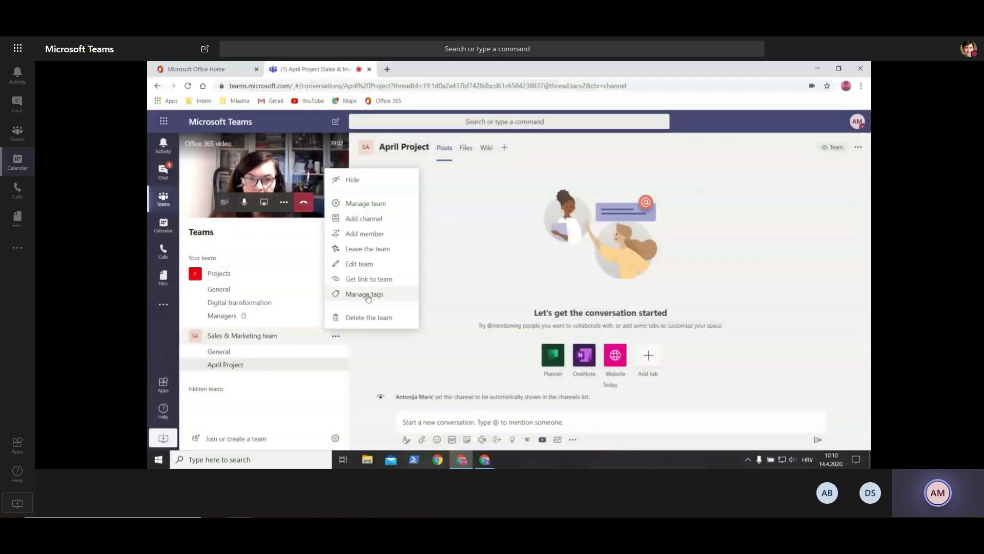
left_click(354, 292)
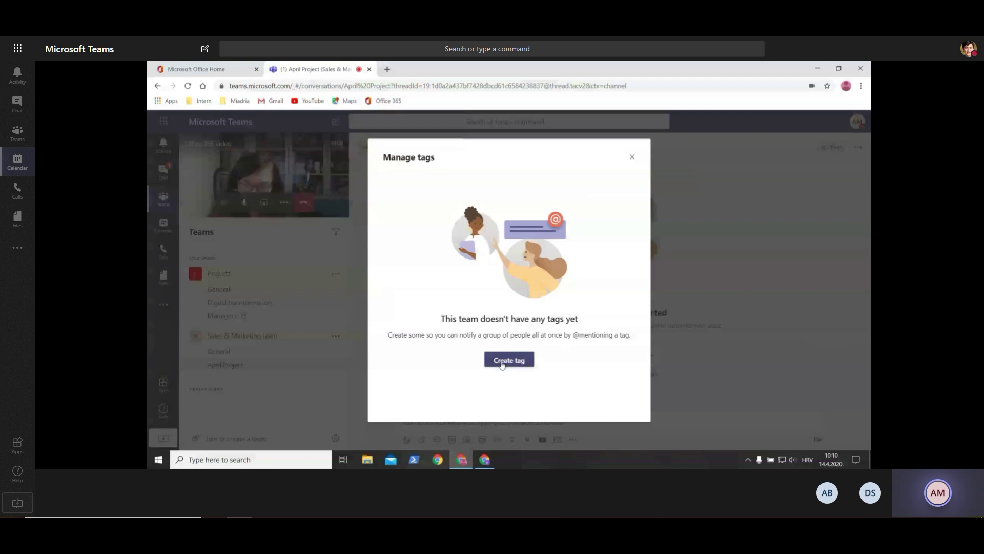
left_click(502, 365)
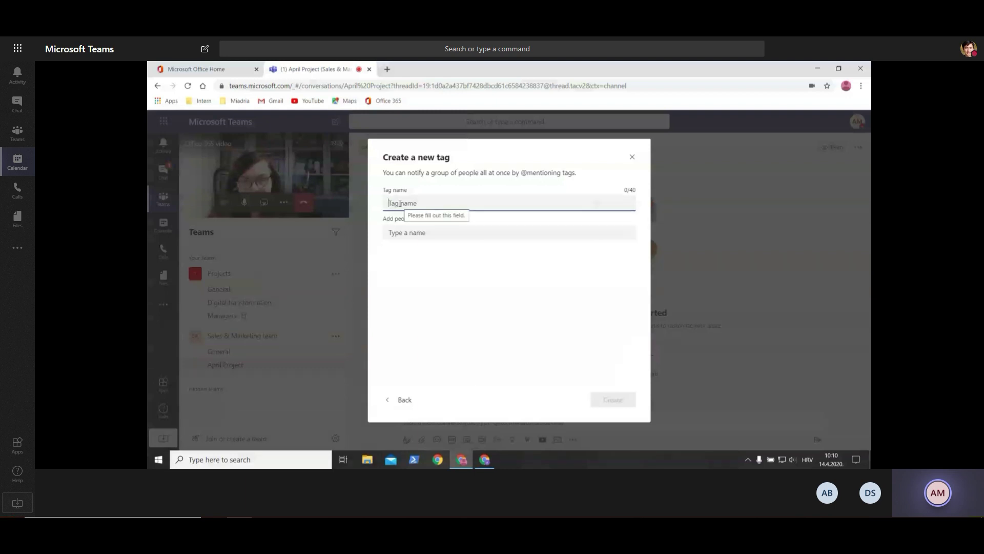
left_click(406, 233)
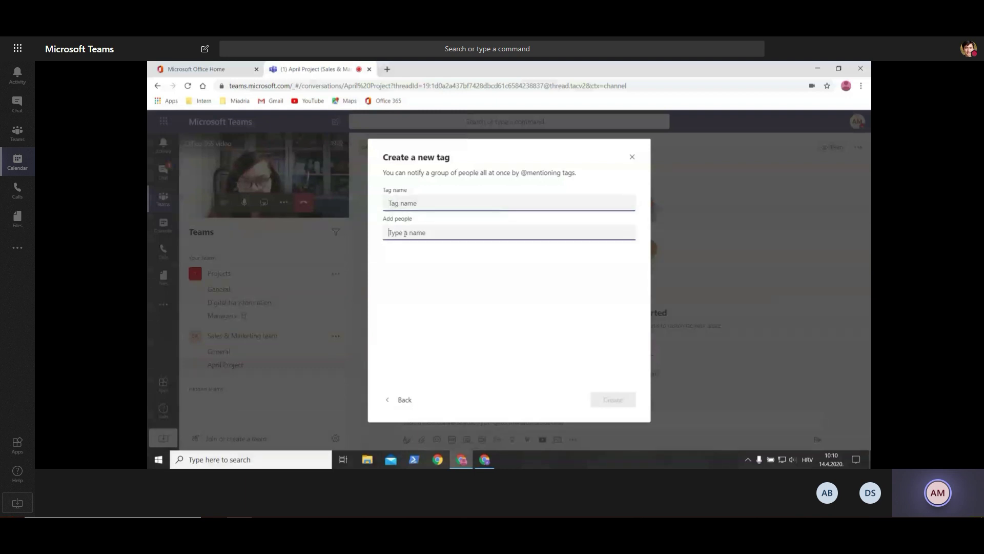
left_click(356, 395)
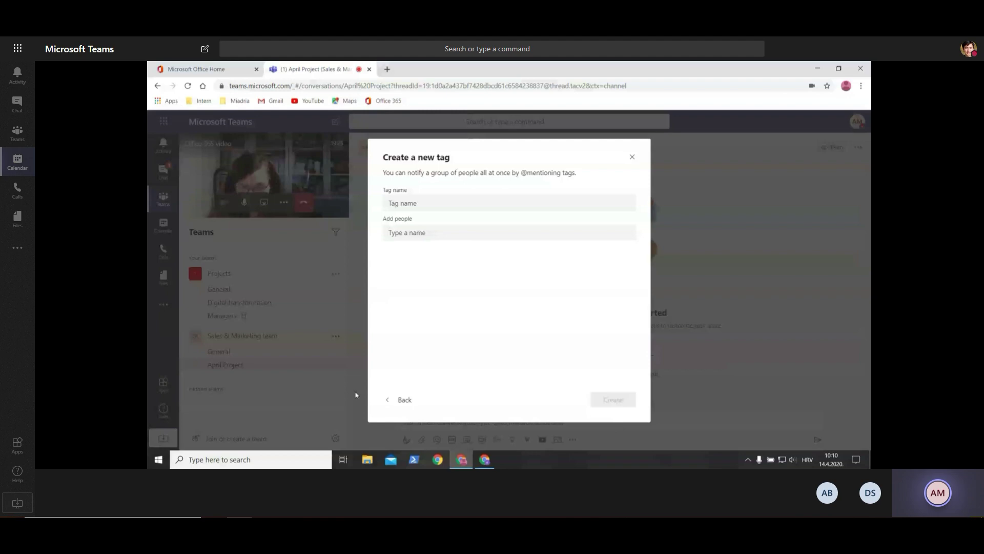
key("Escape")
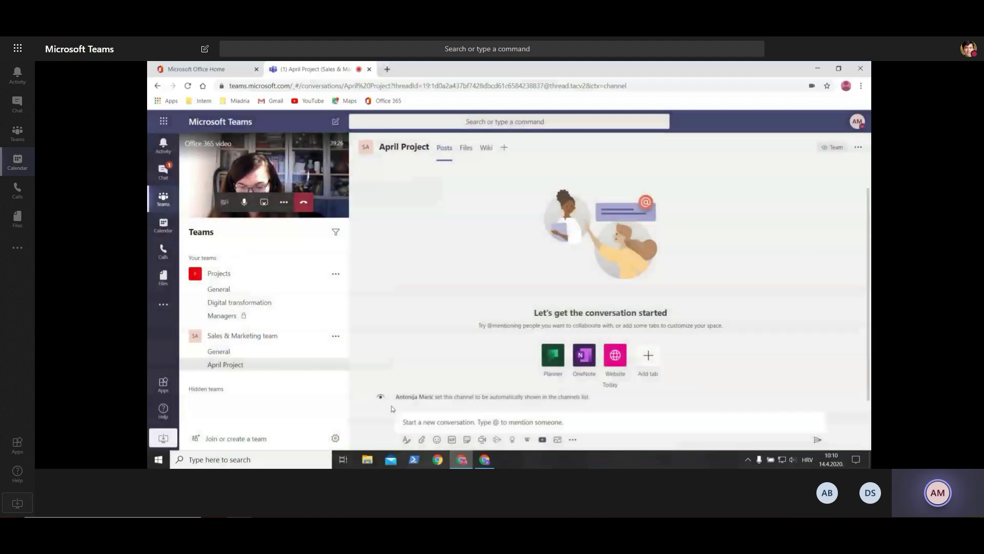
left_click(336, 335)
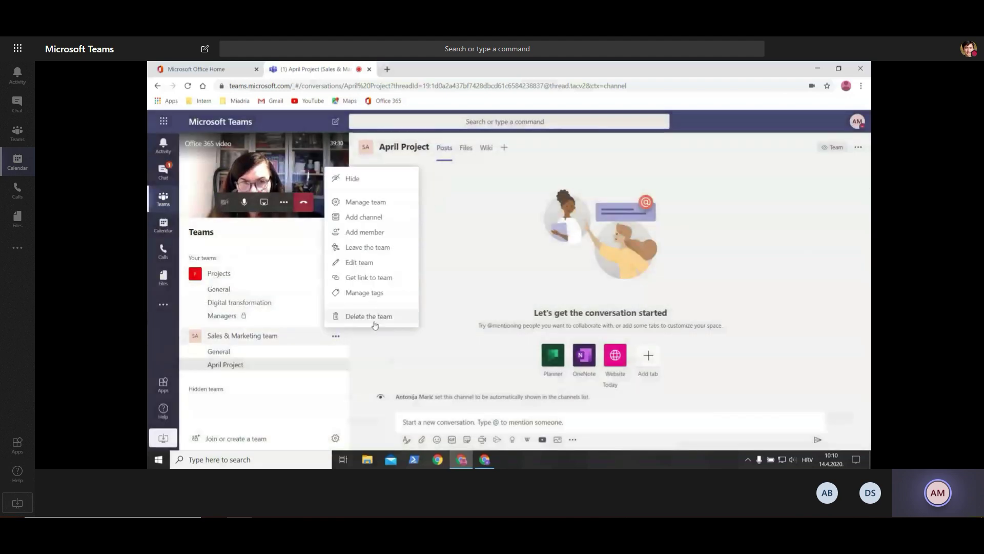